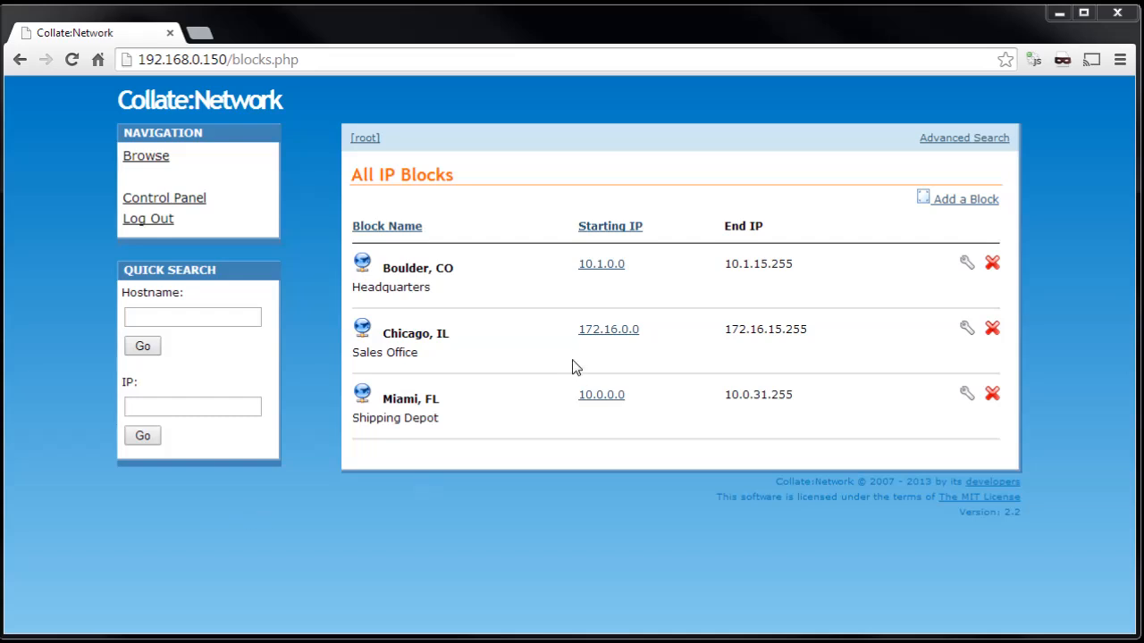
# - Open the Staff subnet in the Chicago, IL block and examine its static IPs and ACL range
pyautogui.click(586, 330)
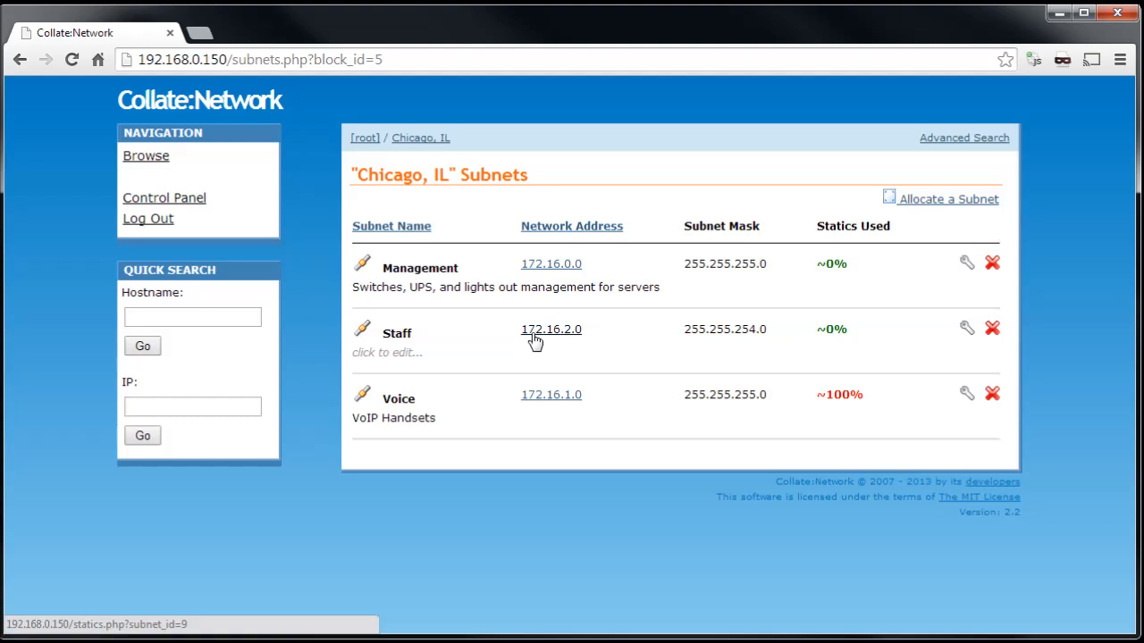
pyautogui.click(534, 334)
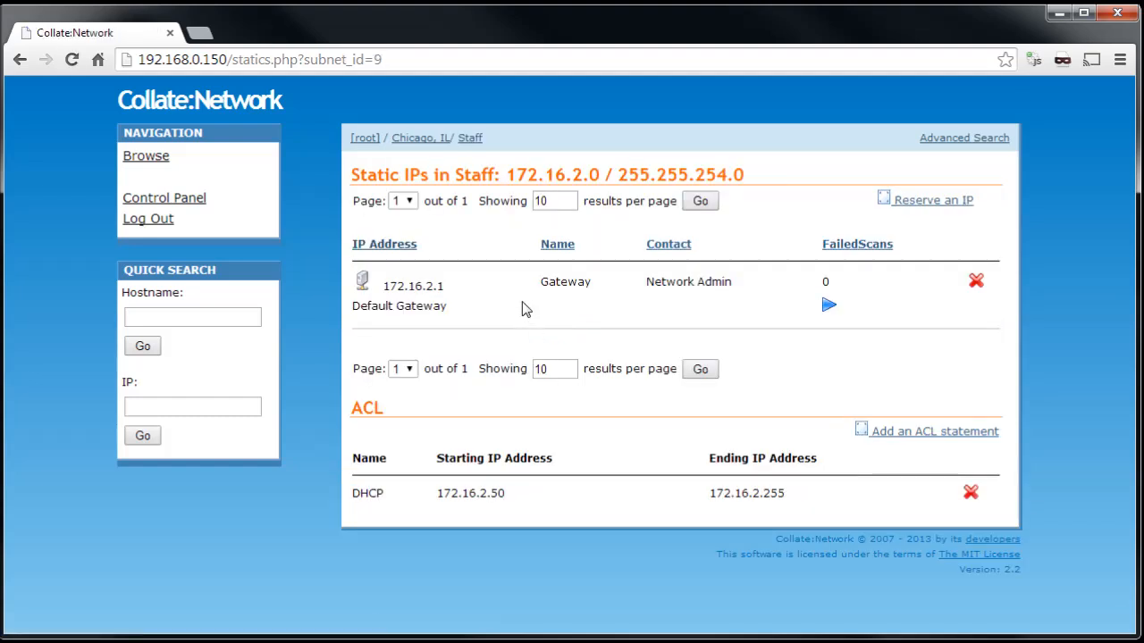
pyautogui.doubleClick(565, 282)
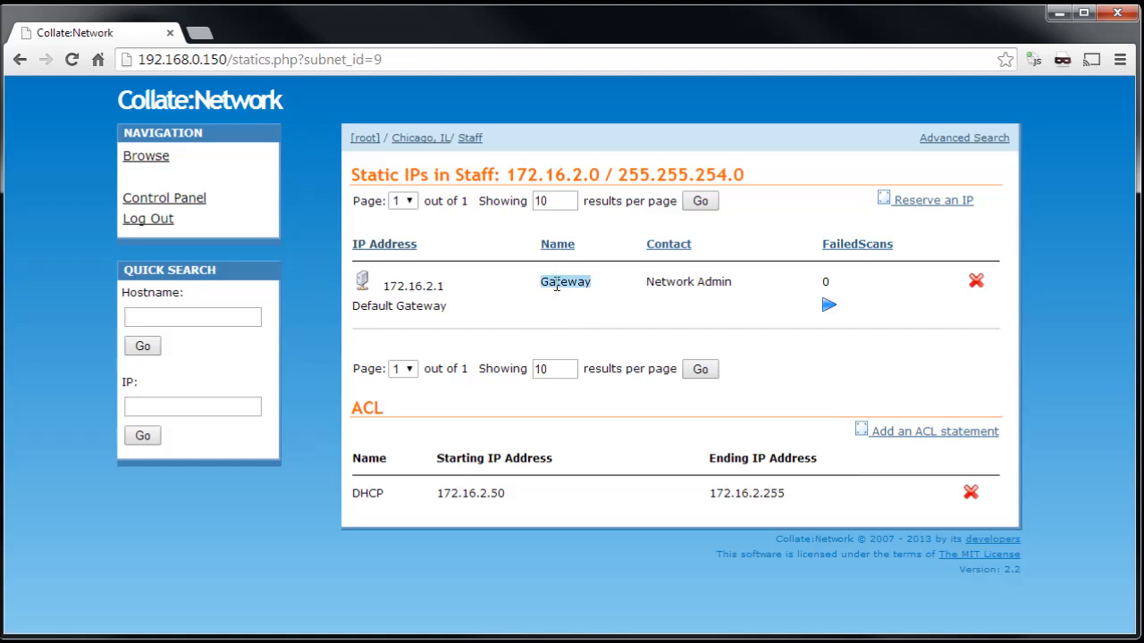
pyautogui.click(807, 220)
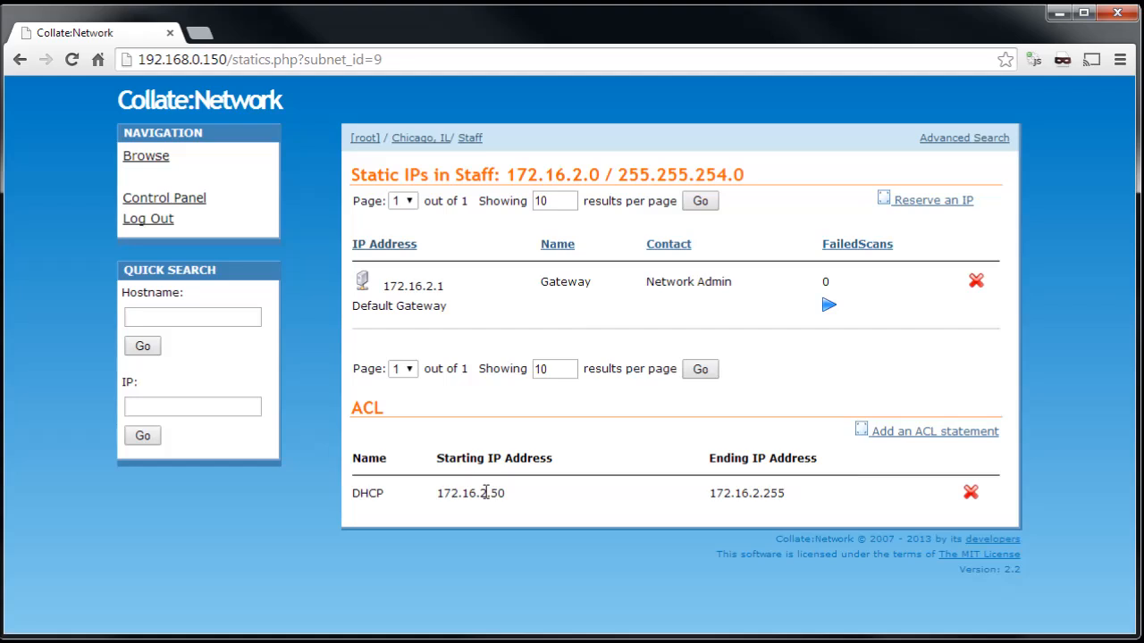
# - Add a root-level IPv4 block named "Dallas, TX" with IP 10.255.0.0/19 and the note "Sales Office"
pyautogui.click(366, 138)
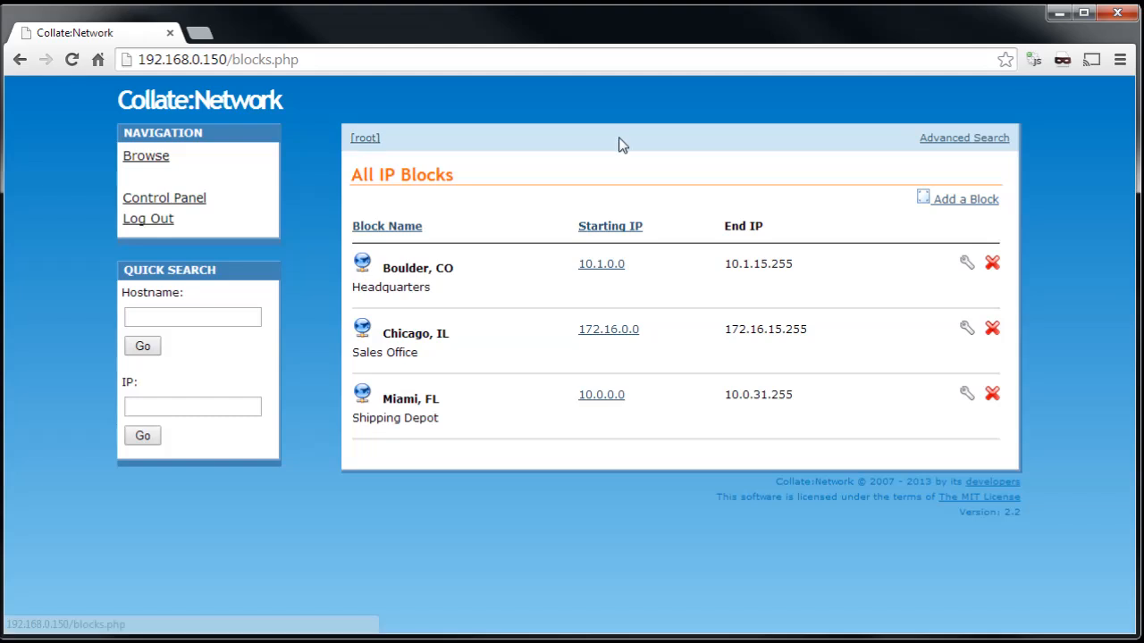
pyautogui.click(958, 209)
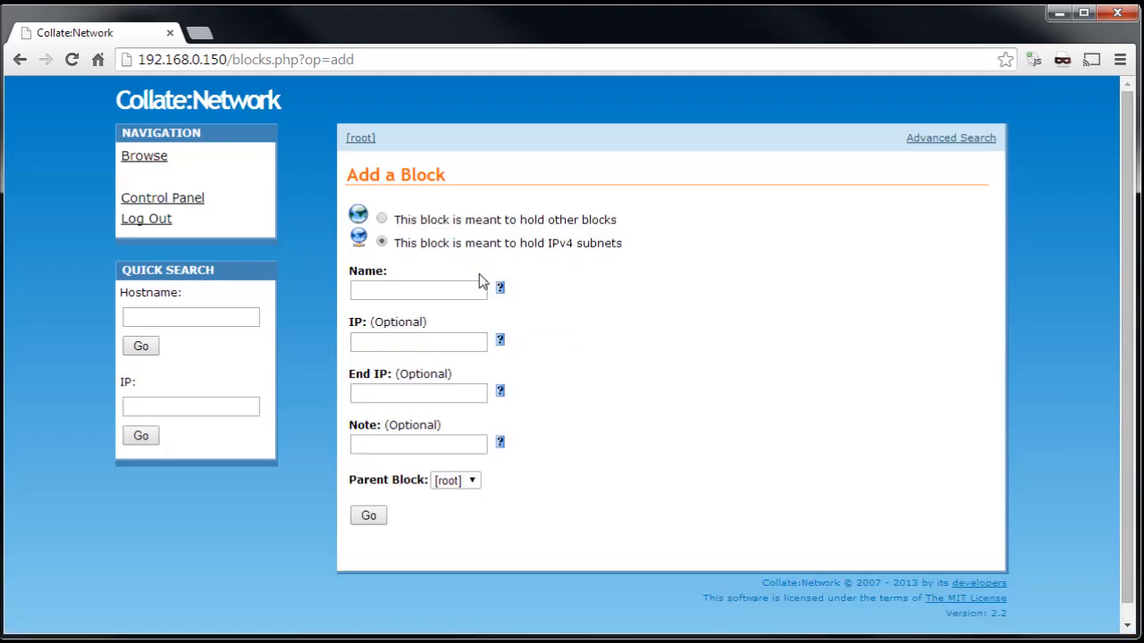
pyautogui.click(437, 286)
pyautogui.write('Dallas, TX')
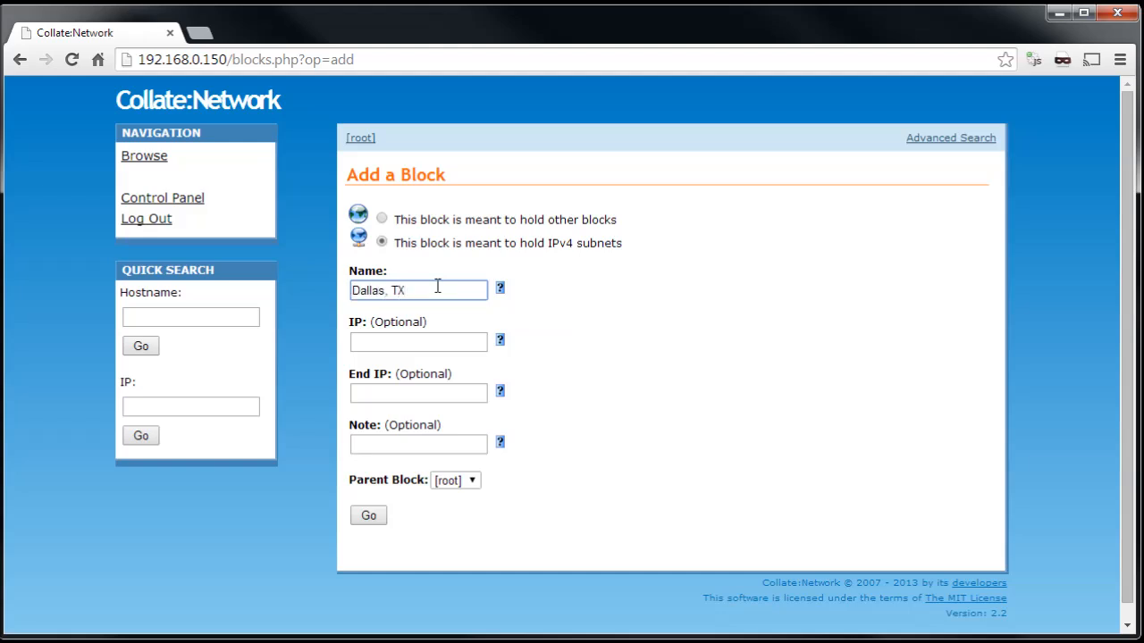
pyautogui.press('Tab')
pyautogui.write('10.255.0.0/19')
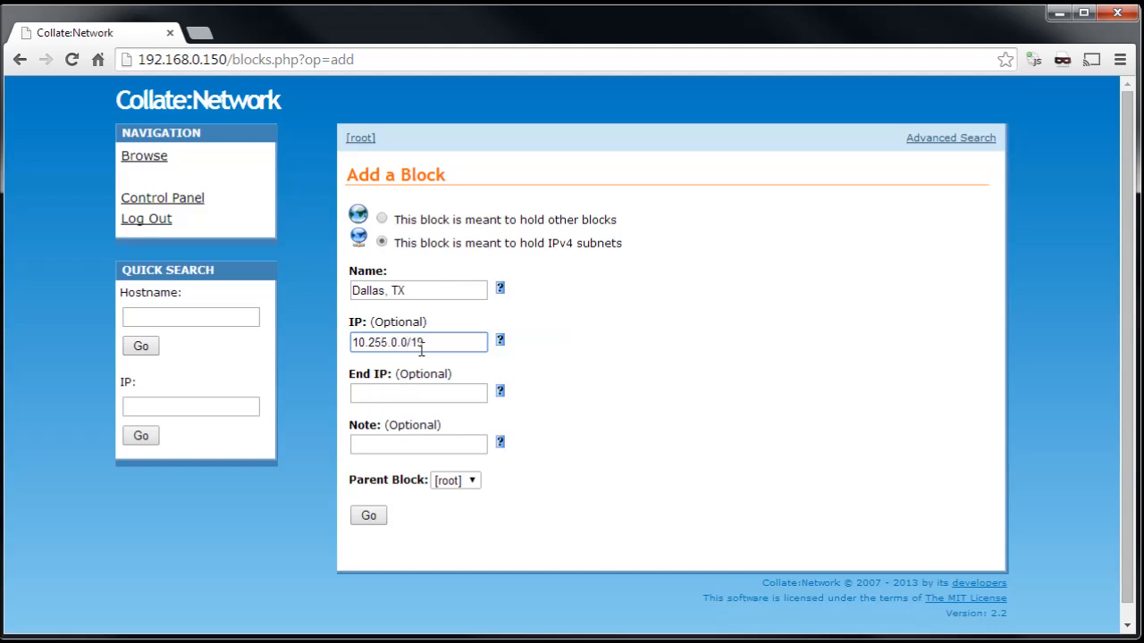
pyautogui.click(399, 447)
pyautogui.write('Sales Office')
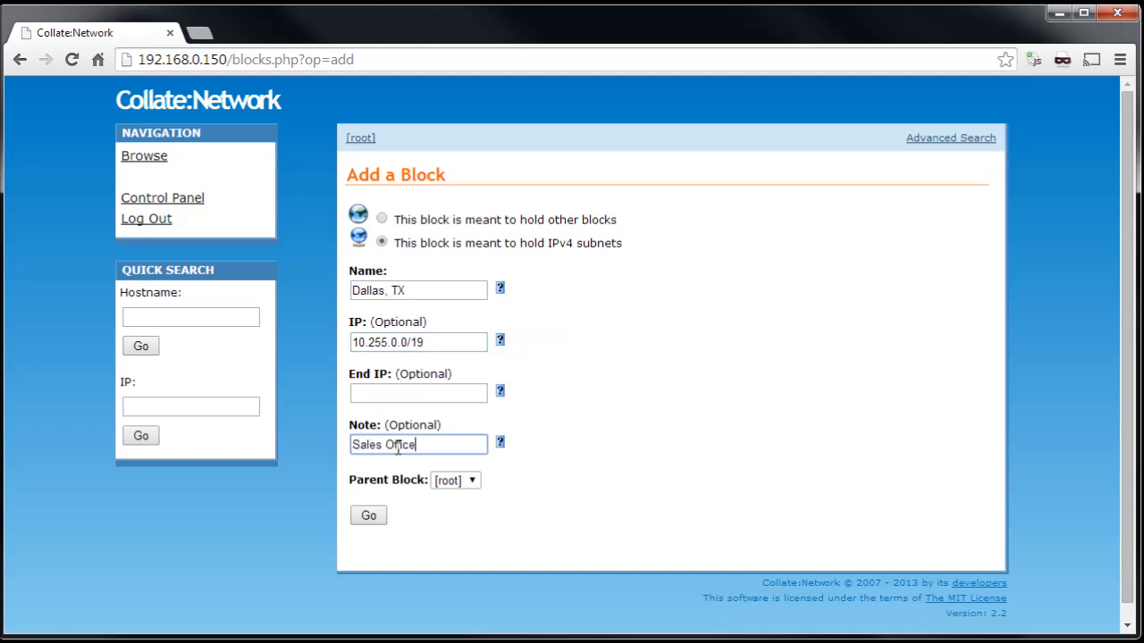
pyautogui.click(378, 525)
pyautogui.tripleClick(378, 525)
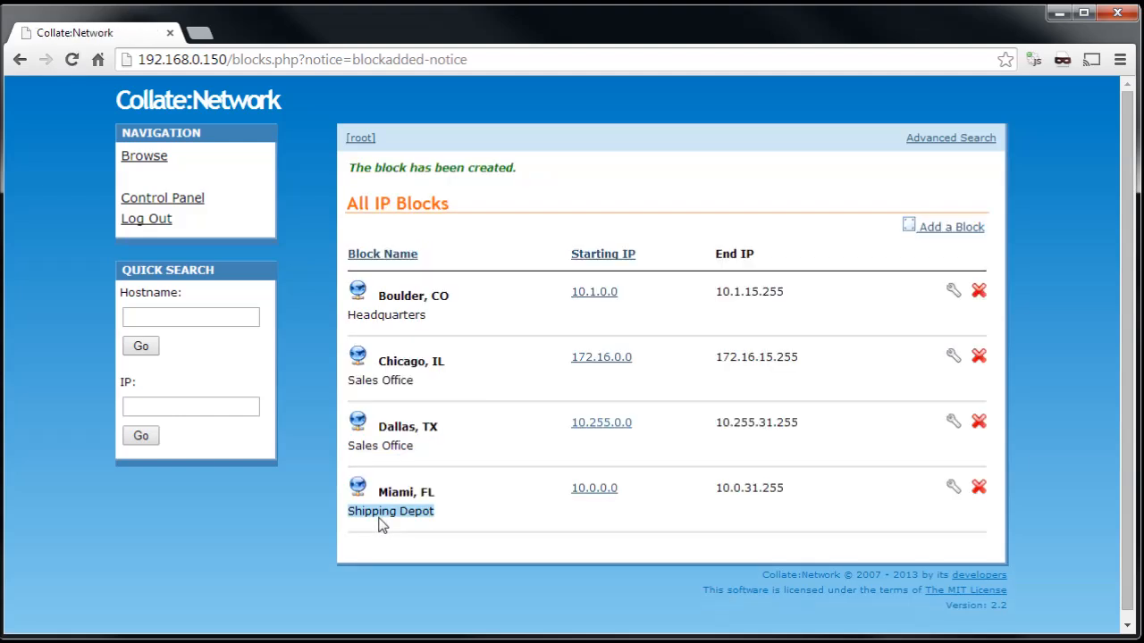
pyautogui.click(499, 542)
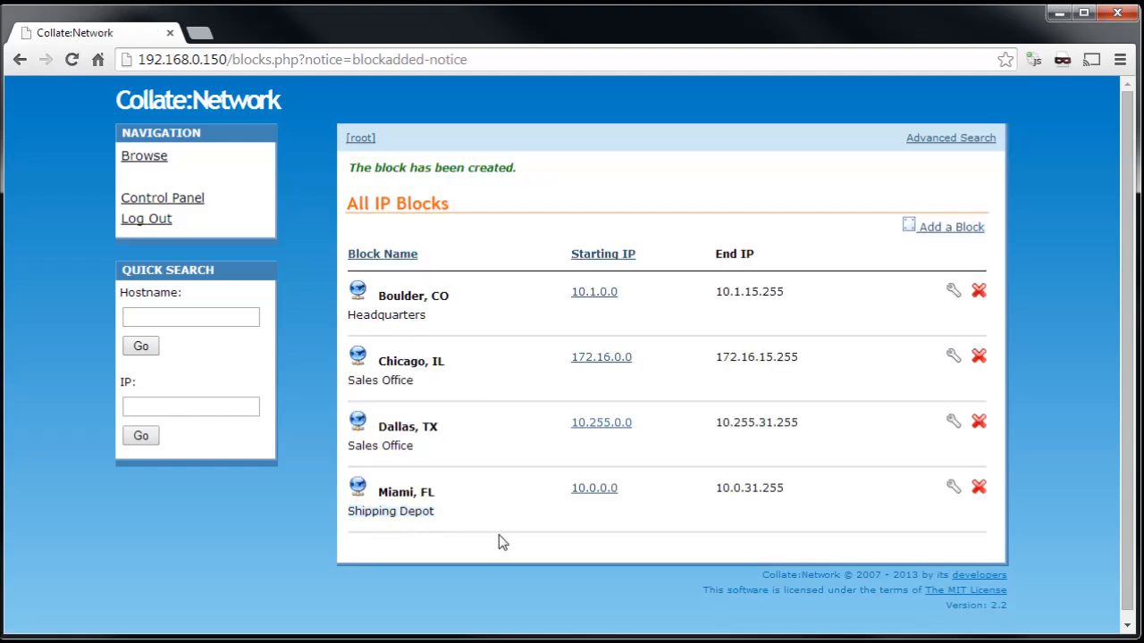
# - Start allocating a subnet in the Dallas, TX block, named "Management" with subnet 10.255.0.0/24
pyautogui.click(591, 425)
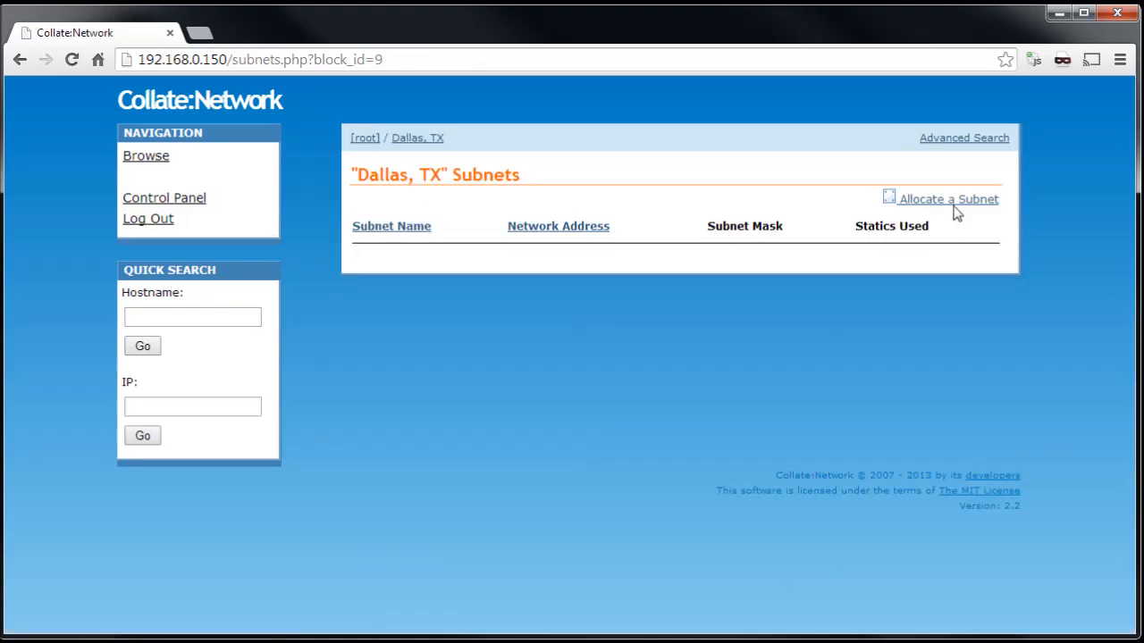
pyautogui.click(953, 210)
pyautogui.click(373, 232)
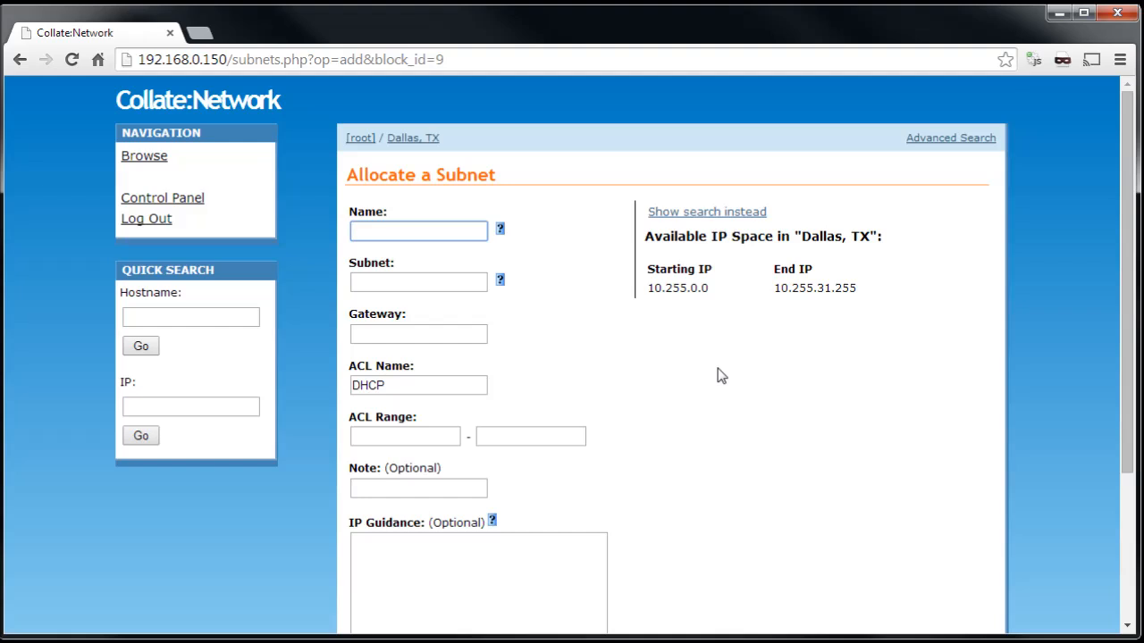
pyautogui.write('Management')
pyautogui.press('Tab')
pyautogui.press('Tab')
pyautogui.write('10.255.0.0')
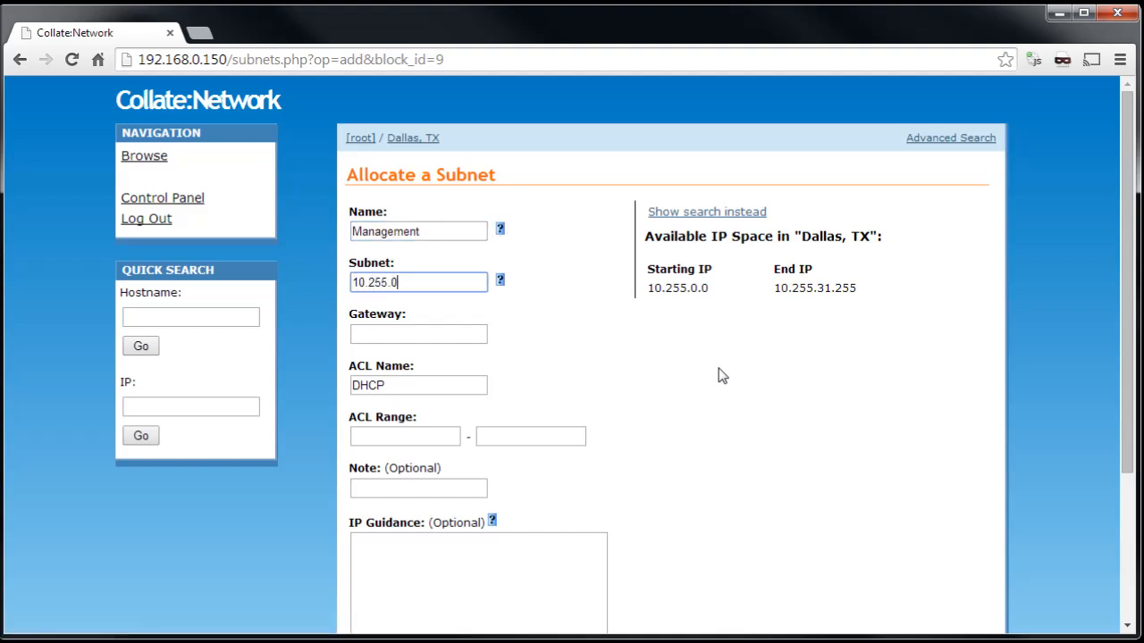
pyautogui.write('/24')
# - Look at the search for available IP space, then return to the block's available IP space
pyautogui.click(721, 215)
pyautogui.click(725, 273)
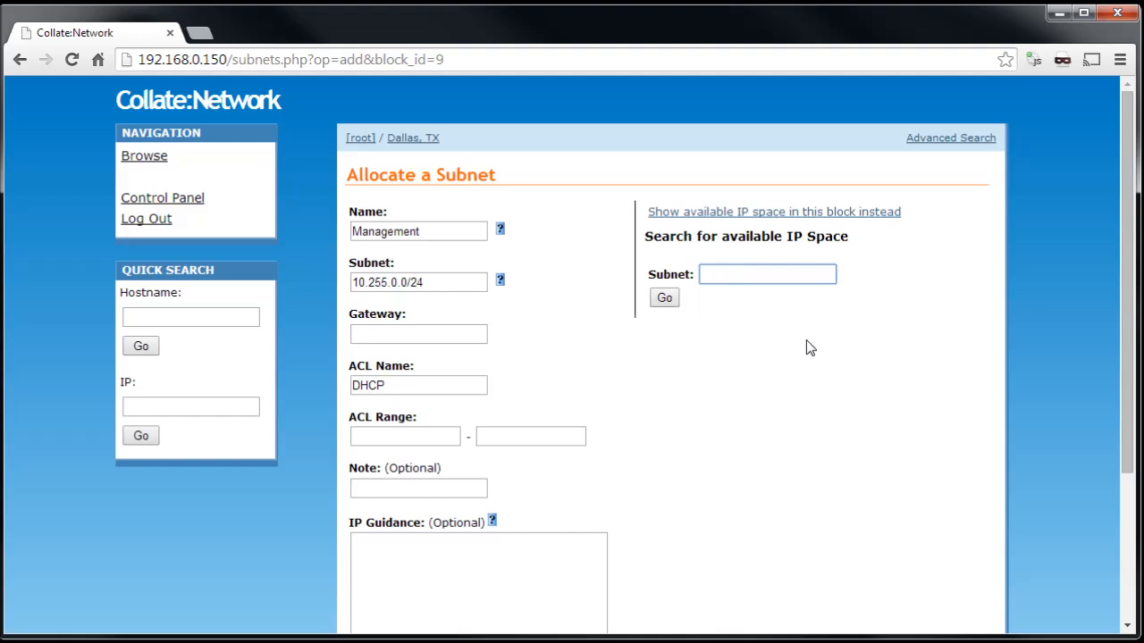
pyautogui.click(749, 220)
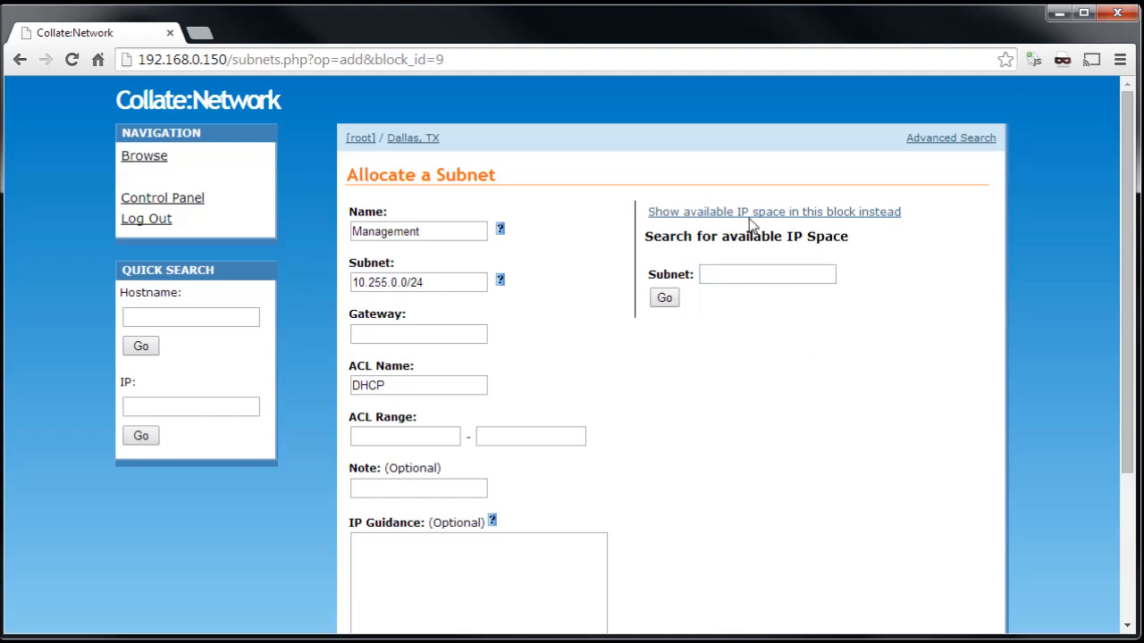
pyautogui.click(751, 216)
# - Set the gateway to 10.255.0.1 and the DHCP ACL range to 10.255.0.100 - 10.255.0.255, and submit the subnet allocation
pyautogui.click(435, 328)
pyautogui.write('10')
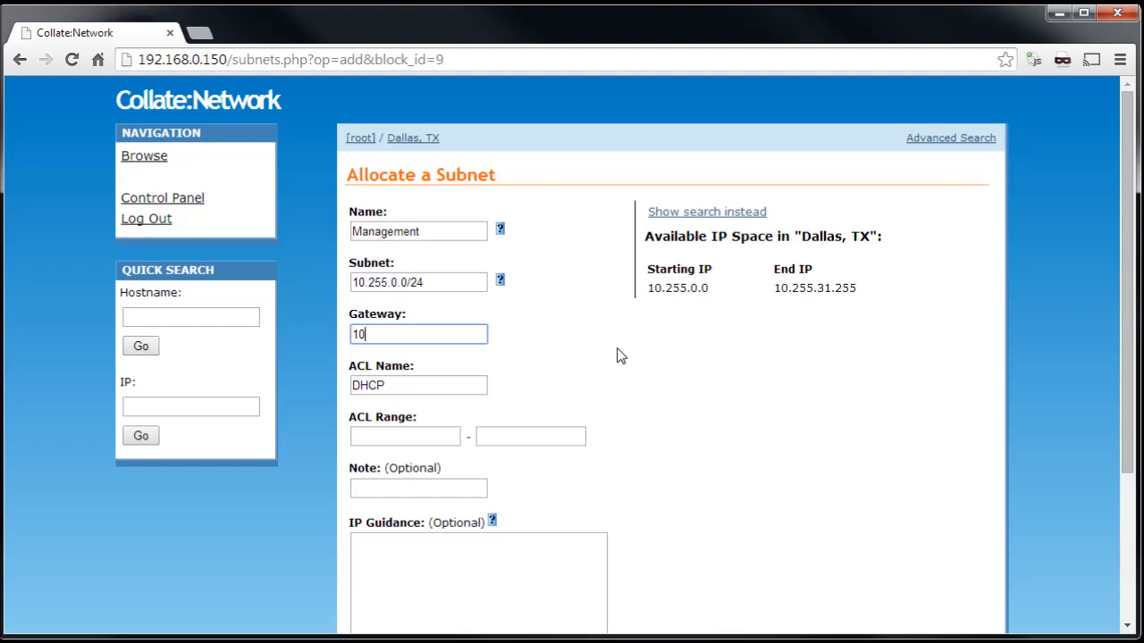
pyautogui.write('.255.0.1')
pyautogui.click(436, 440)
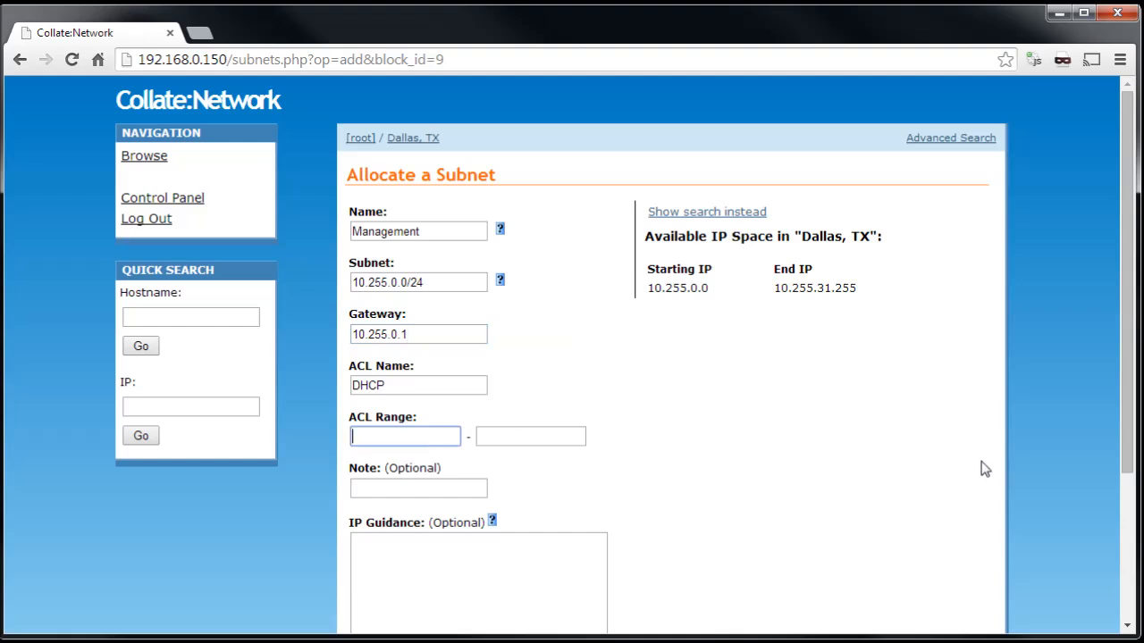
pyautogui.write('10.255.0.100')
pyautogui.press('Tab')
pyautogui.write('10.255.0.255')
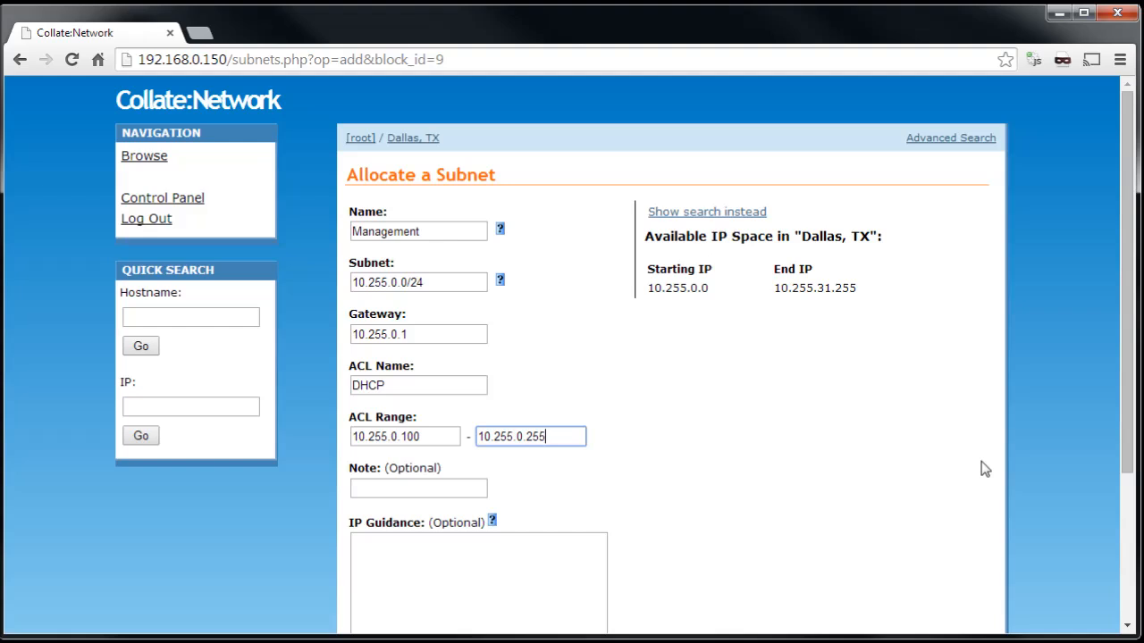
pyautogui.scroll(-2, 984, 469)
pyautogui.click(372, 500)
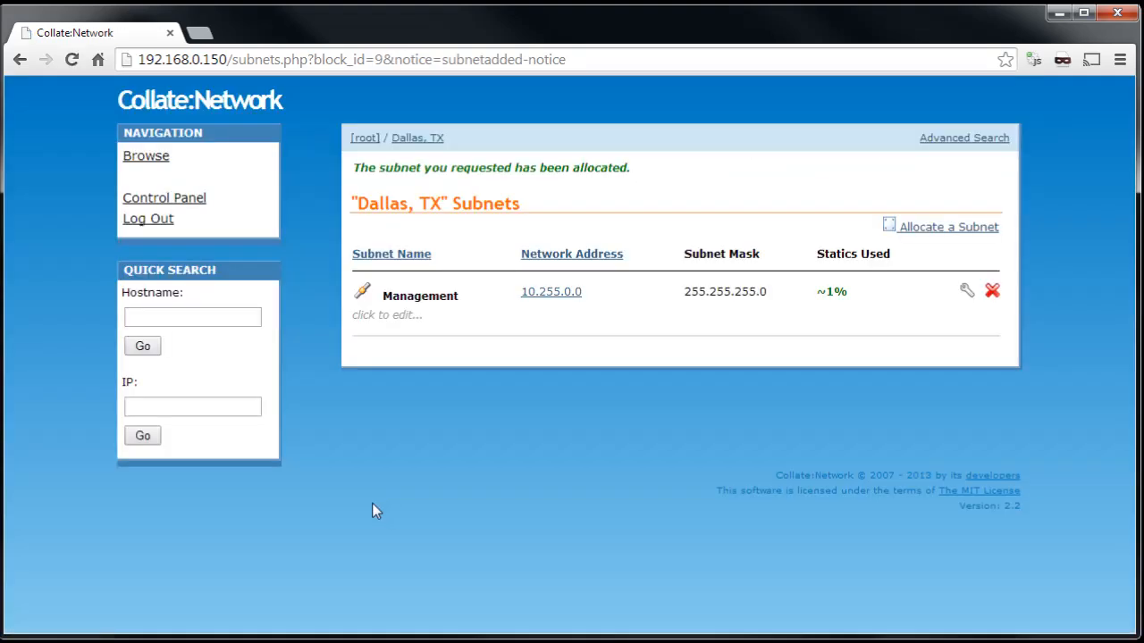
# - Reserve static IP 10.255.0.2 in the Management subnet under the name "switch 1", keeping the default contact
pyautogui.click(573, 294)
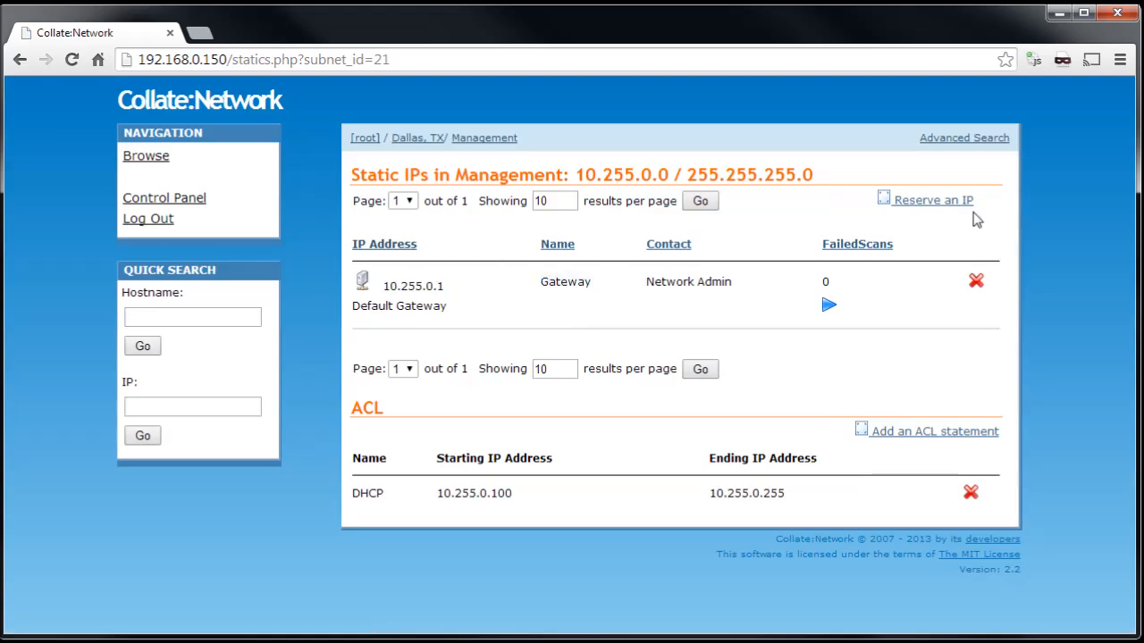
pyautogui.click(950, 205)
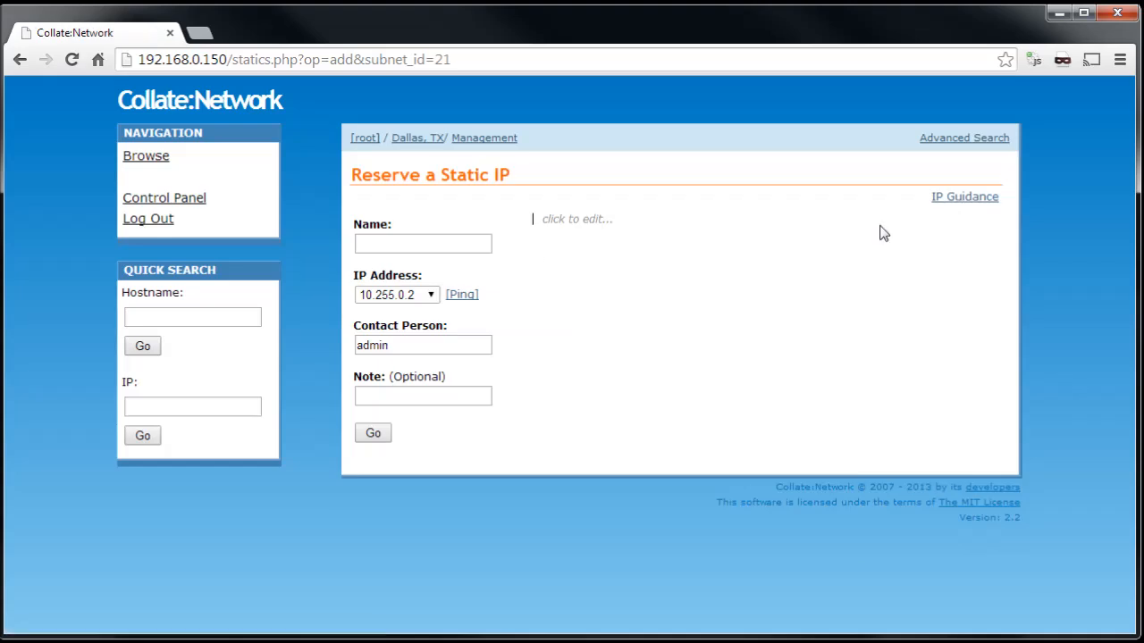
pyautogui.click(474, 249)
pyautogui.write('switch 1')
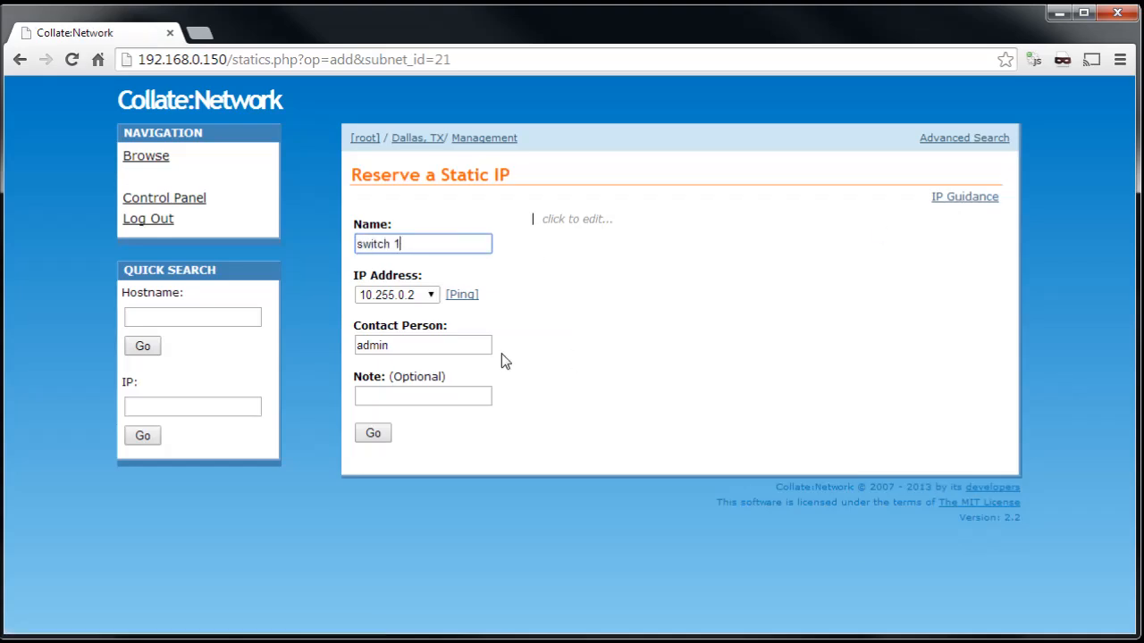
pyautogui.click(432, 304)
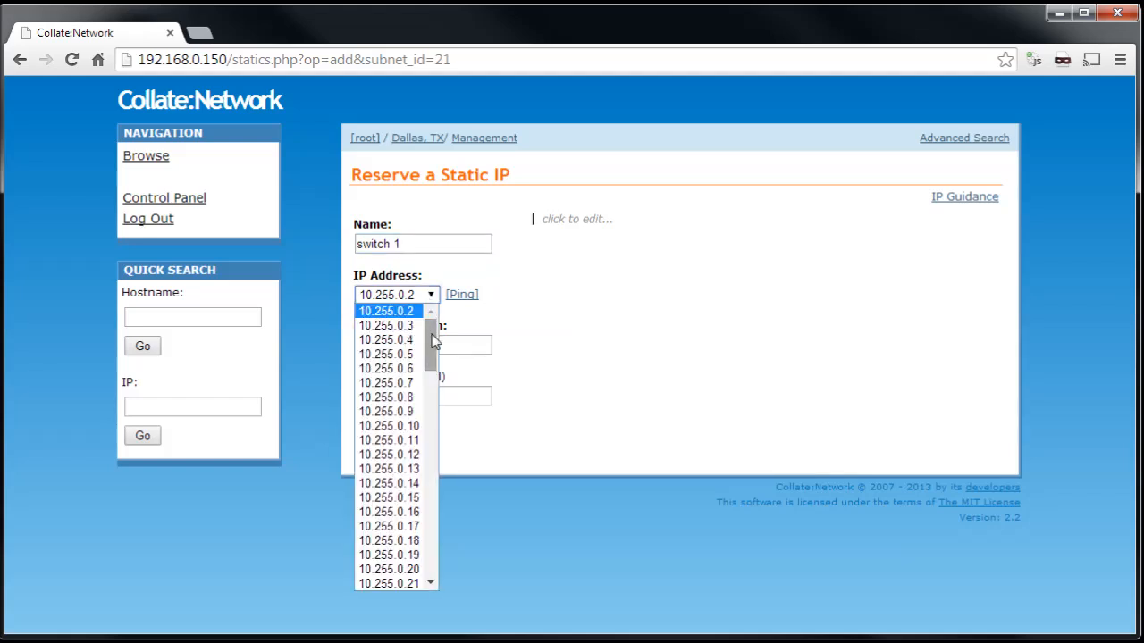
pyautogui.moveTo(432, 340); pyautogui.dragTo(434, 557)
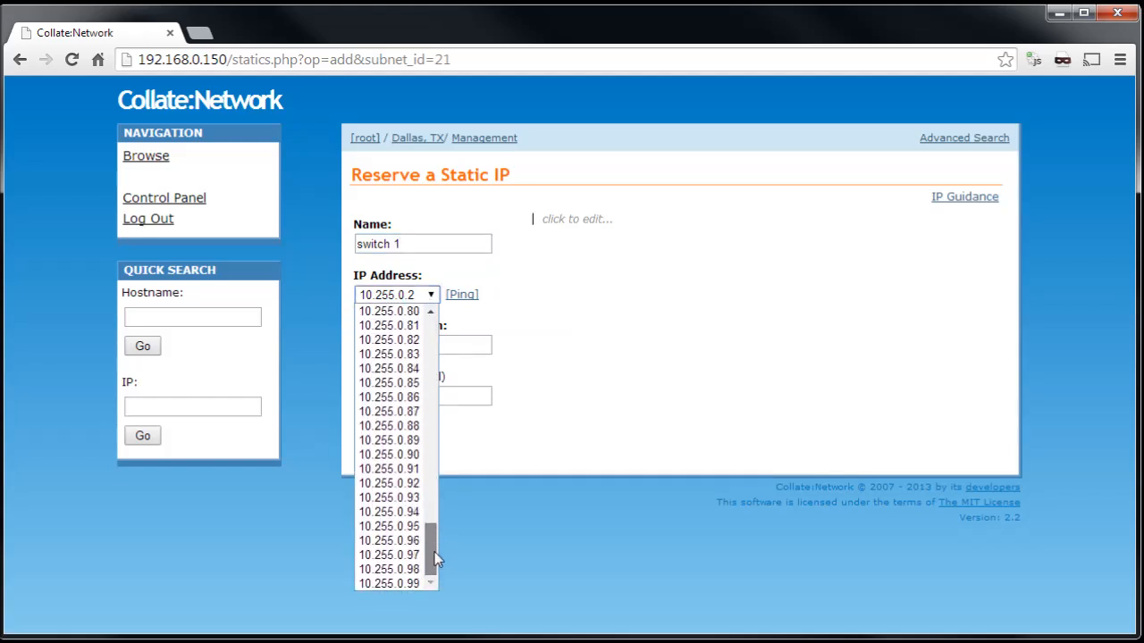
pyautogui.click(578, 317)
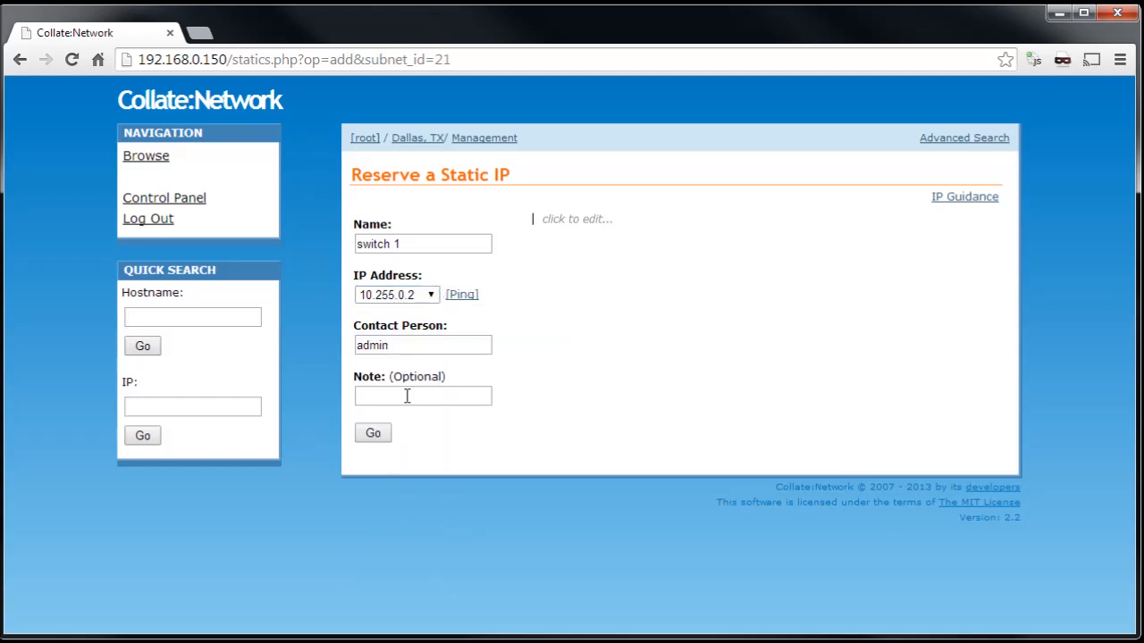
pyautogui.click(375, 435)
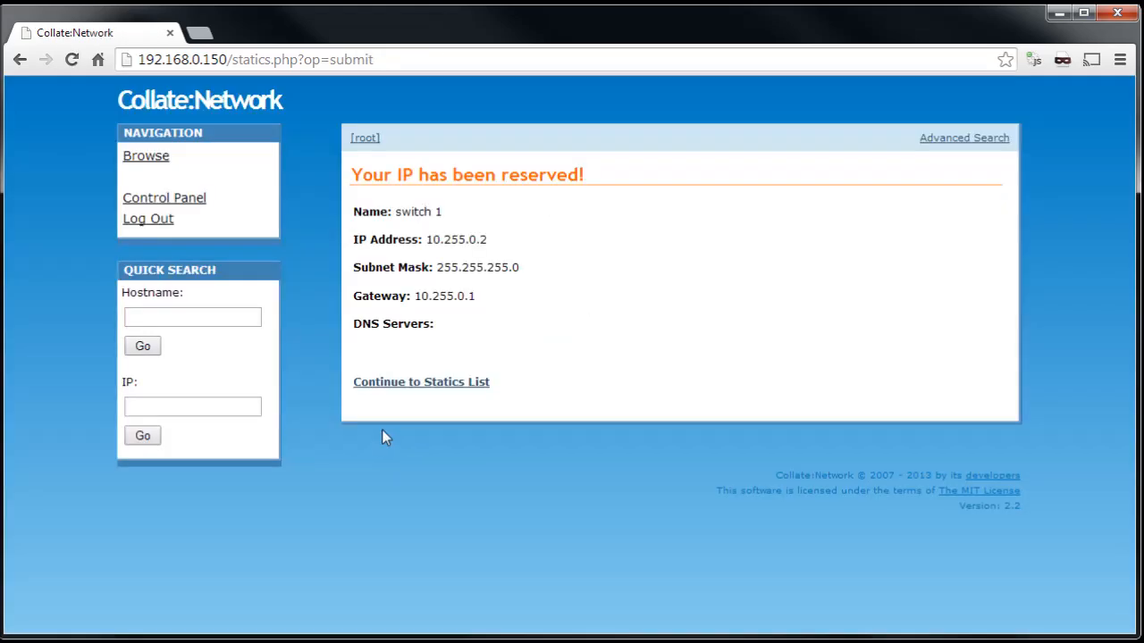
# - Add the note "48-port switch" to the switch 1 entry in the subnet's static IP list
pyautogui.click(408, 386)
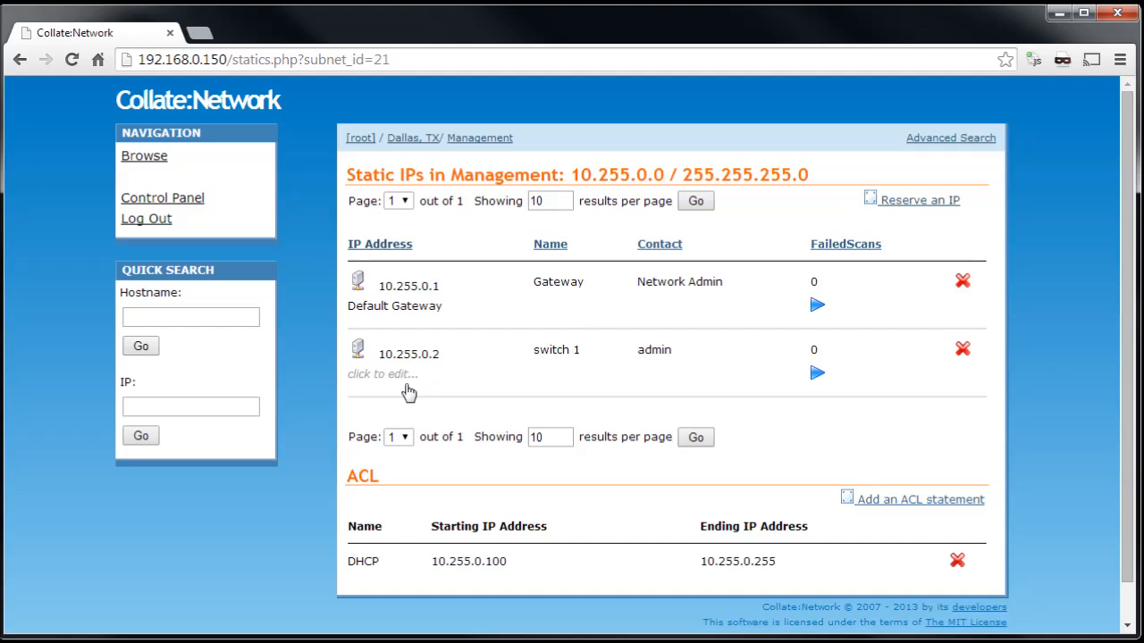
pyautogui.click(398, 379)
pyautogui.click(399, 378)
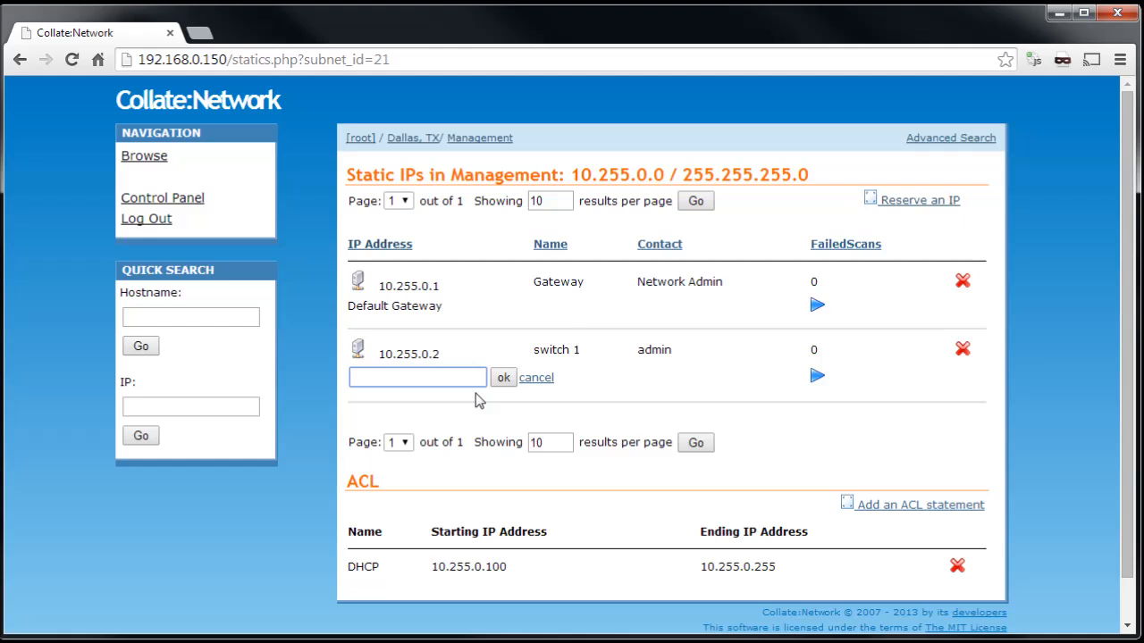
pyautogui.write('48-port switch')
pyautogui.press('Return')
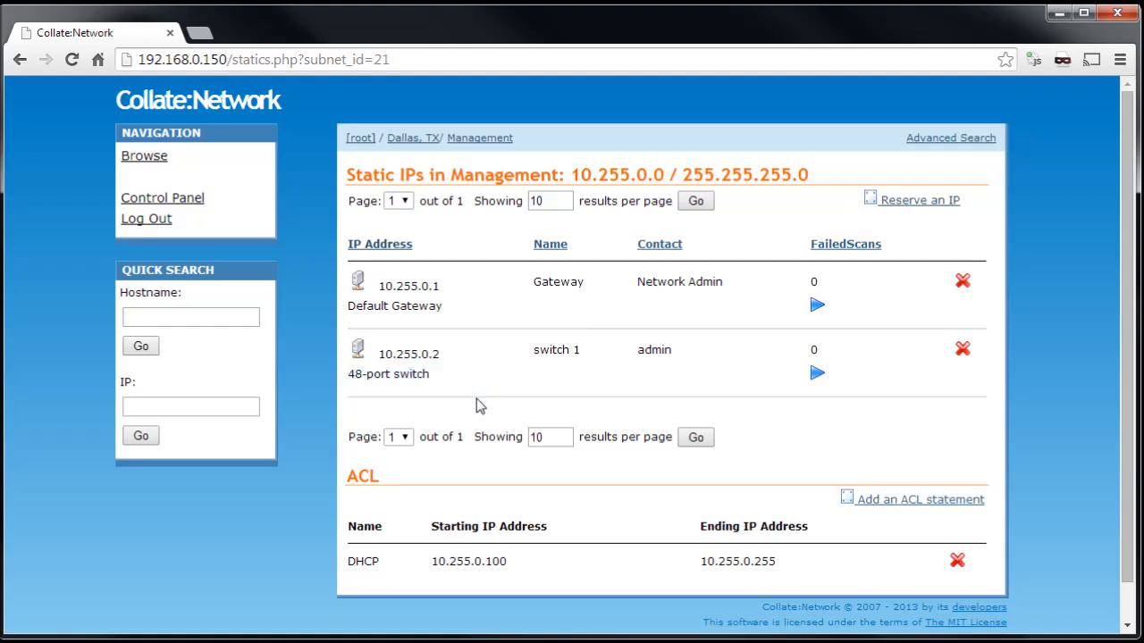
# - Delete the switch 1 static IP reservation and the Management subnet of the Dallas, TX block
pyautogui.click(960, 353)
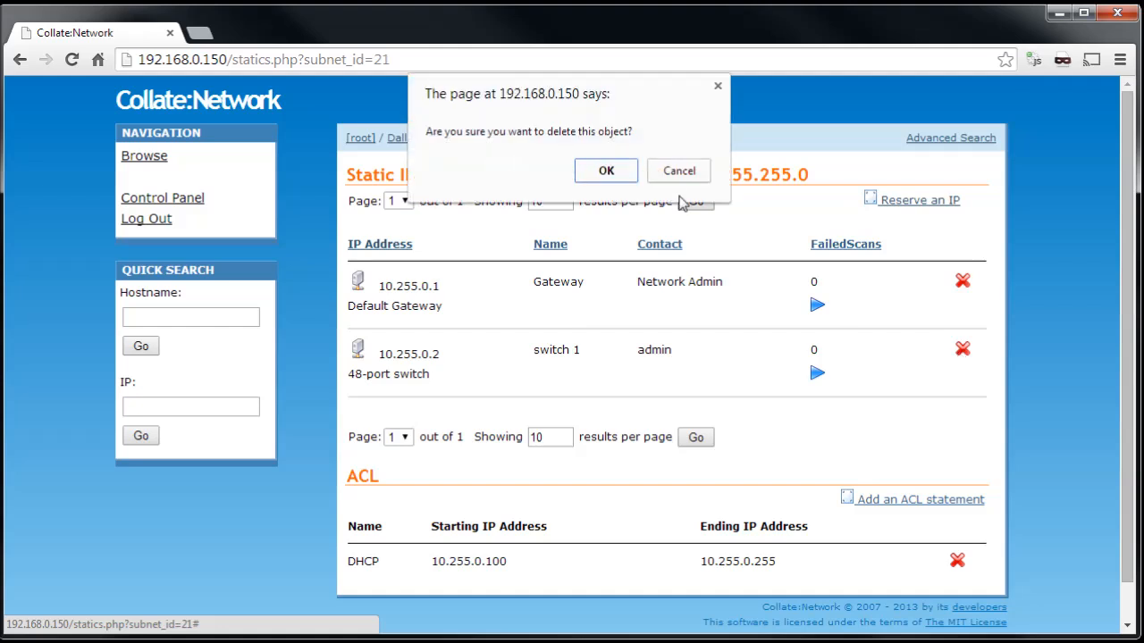
pyautogui.click(609, 172)
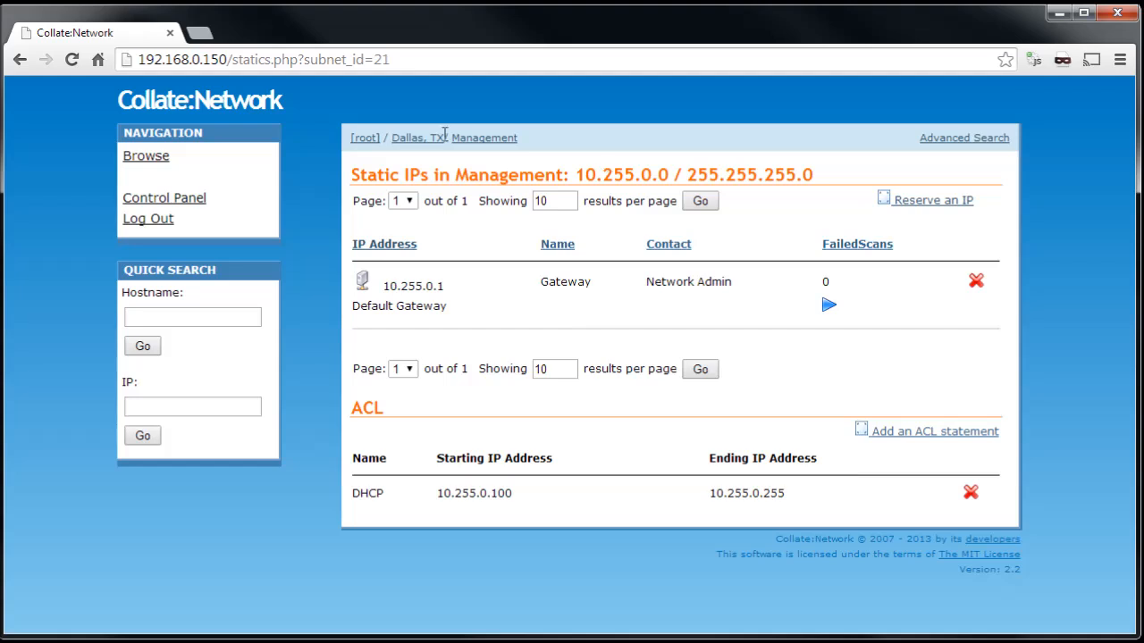
pyautogui.click(416, 145)
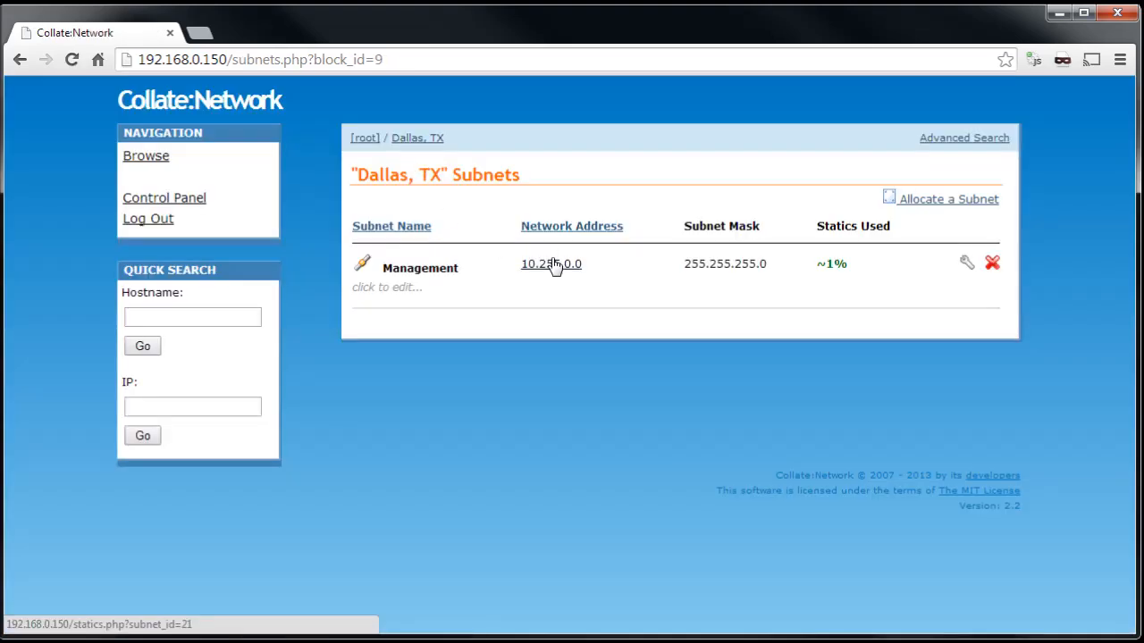
pyautogui.click(993, 266)
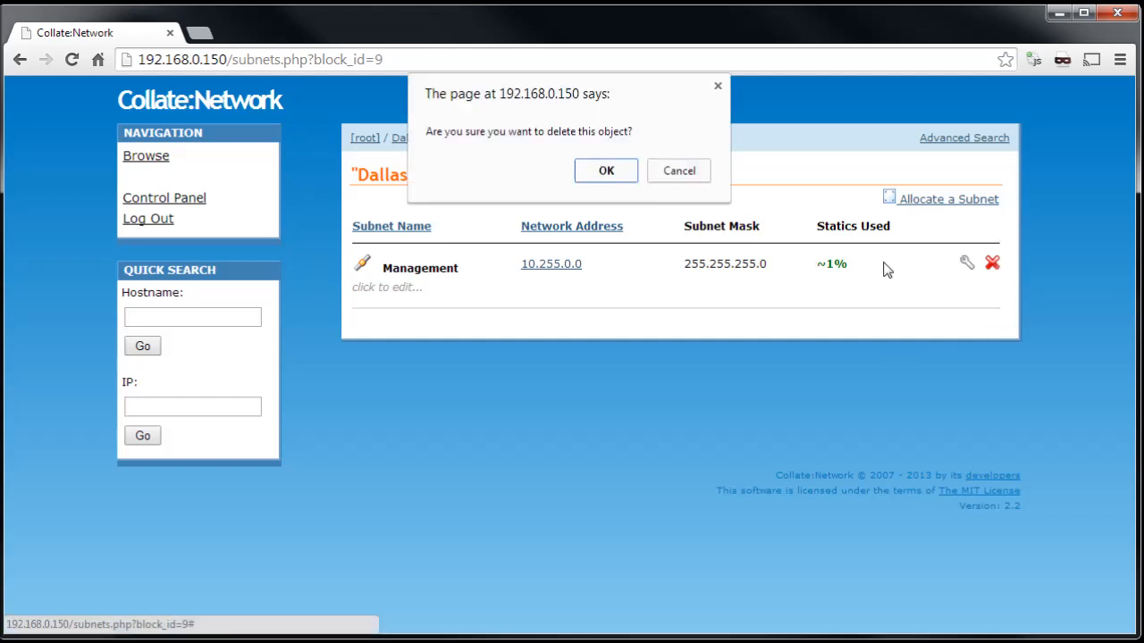
pyautogui.click(608, 172)
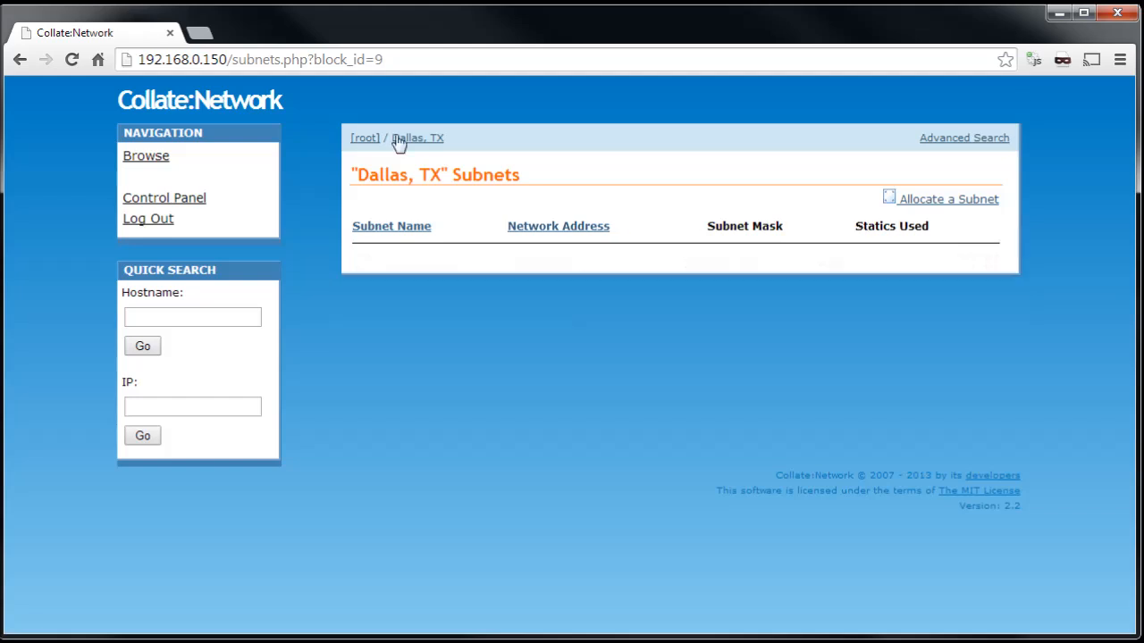
# - Delete the Miami, FL block from the list of all IP blocks
pyautogui.click(365, 140)
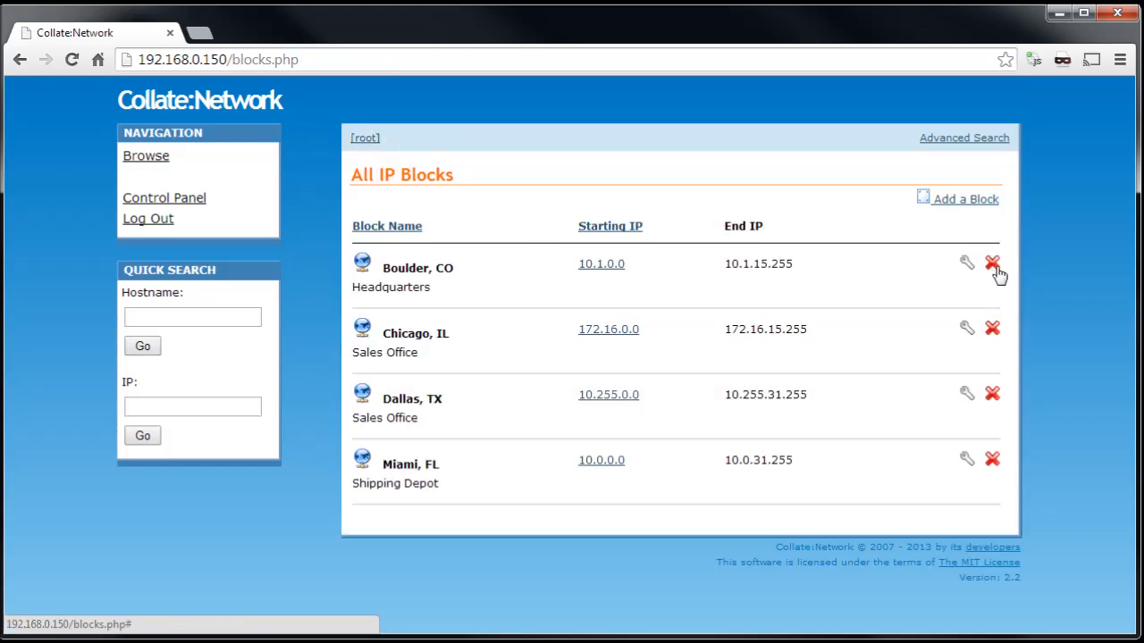
pyautogui.click(992, 463)
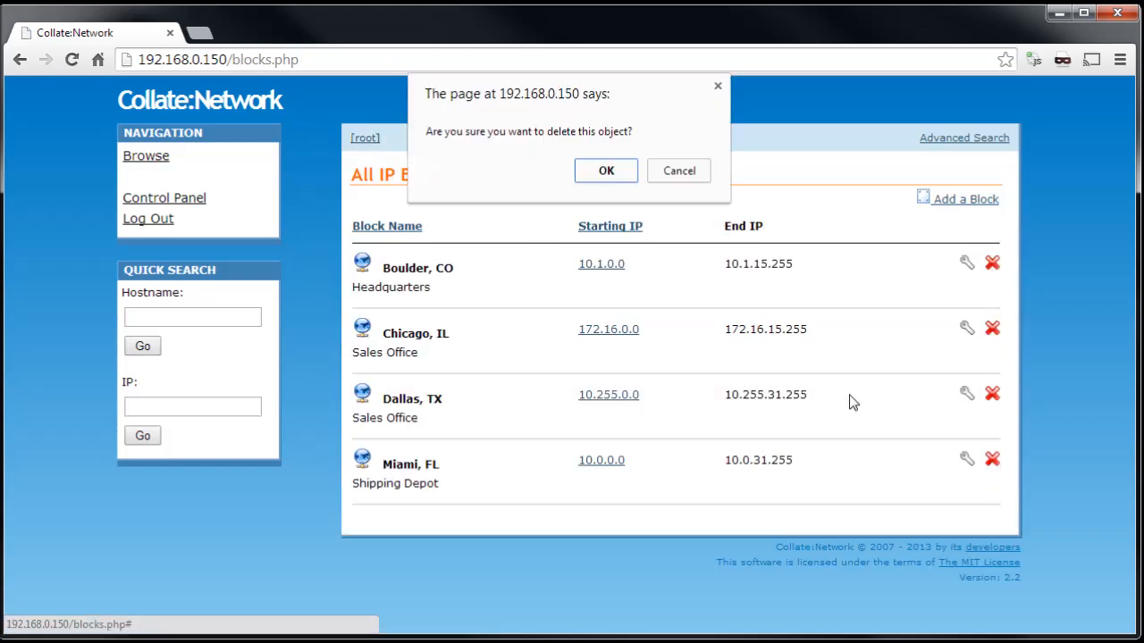
pyautogui.click(607, 173)
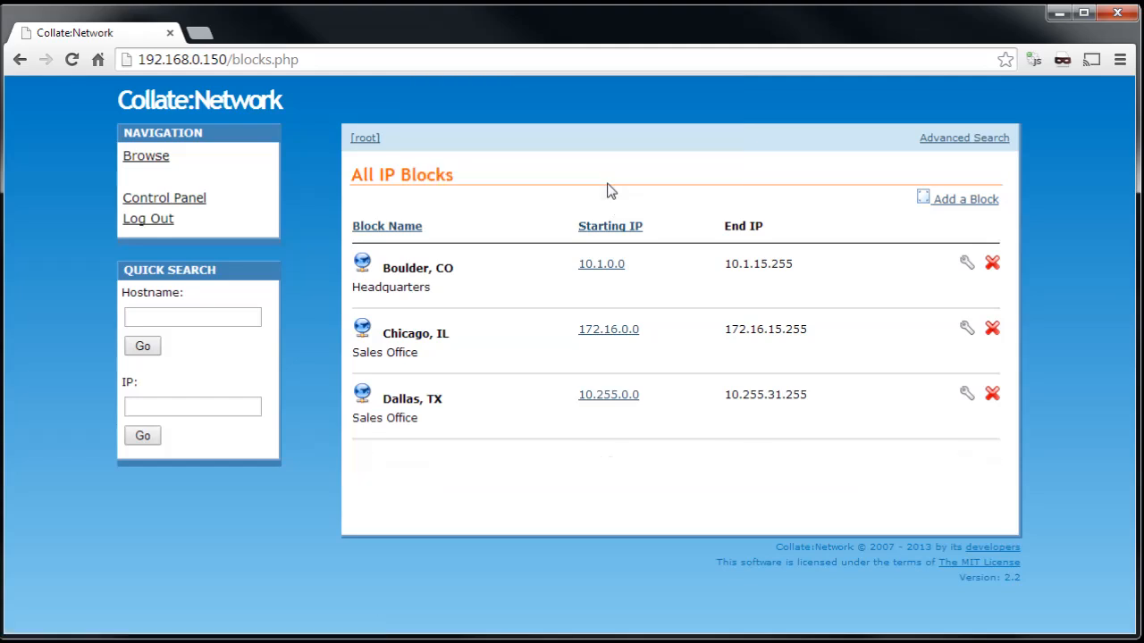